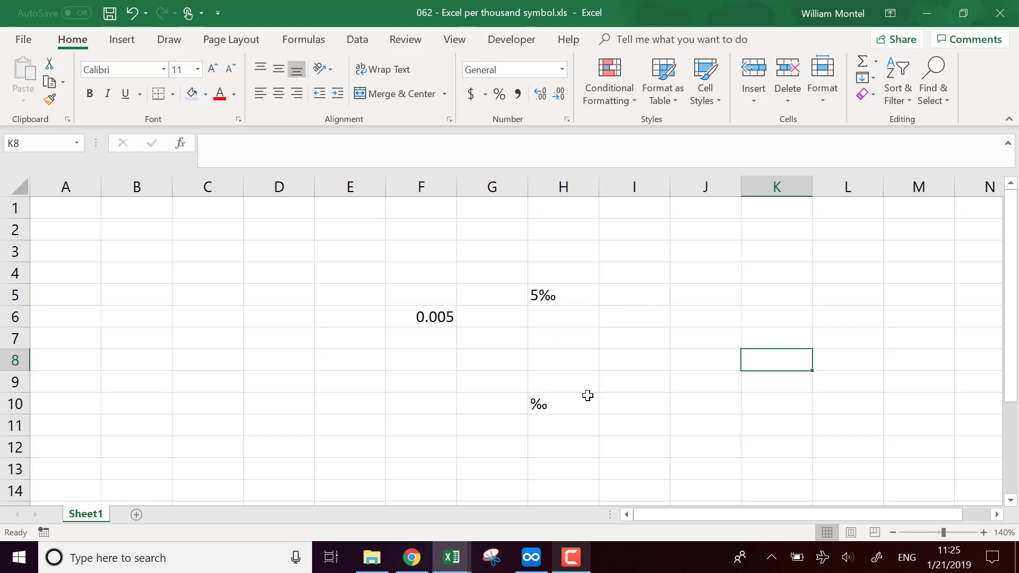
# Step: Enter 0.05 in F2 and apply Percent Style so it shows 5%
pyautogui.click(442, 316)
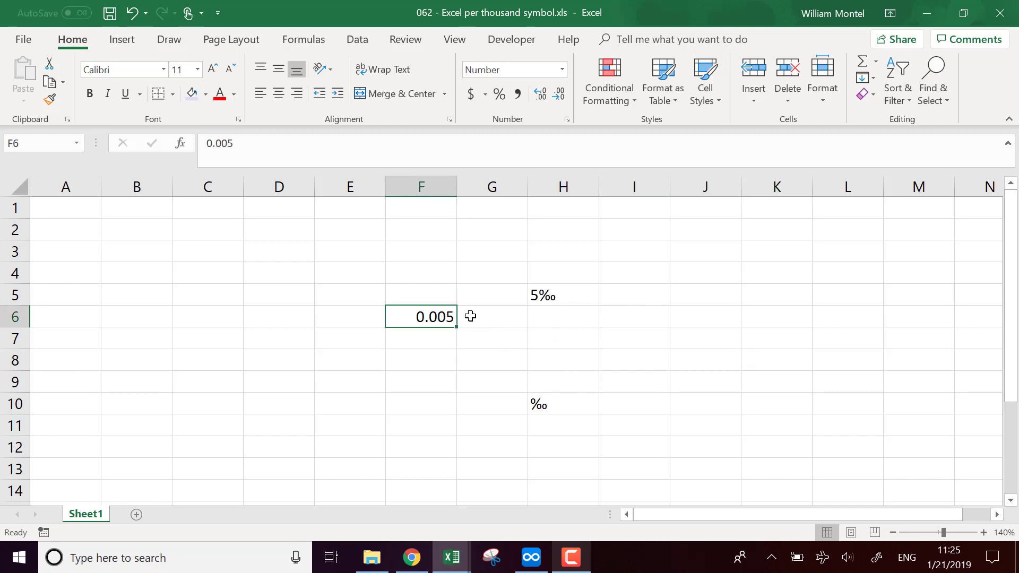
pyautogui.click(413, 230)
pyautogui.write('0.')
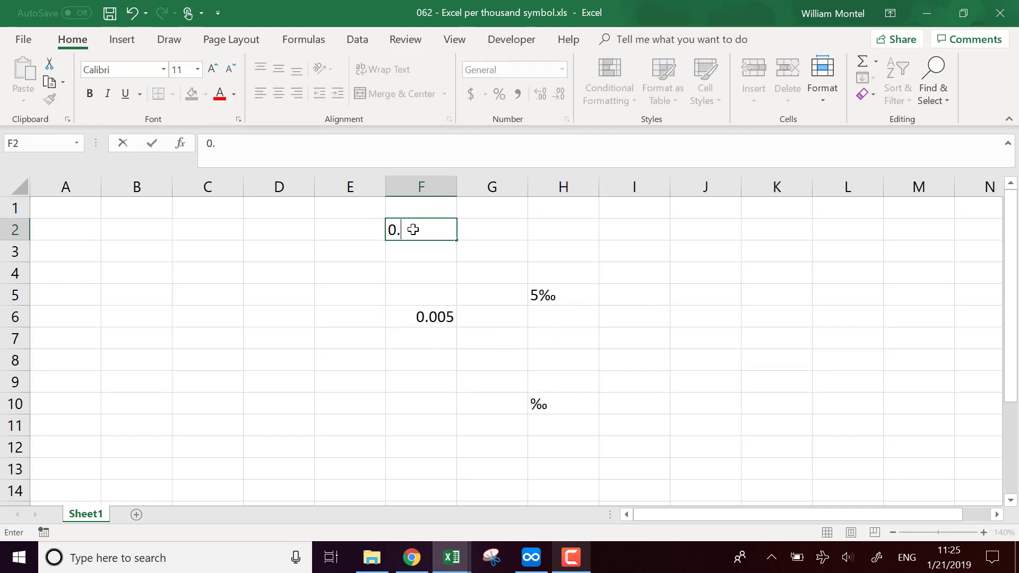
pyautogui.write('05')
pyautogui.press('Return')
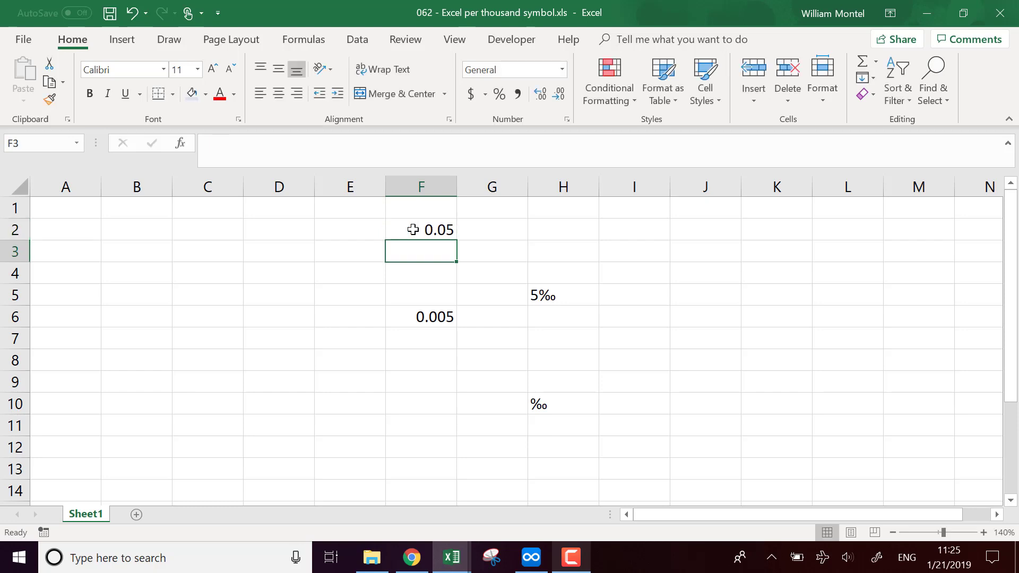
pyautogui.click(412, 230)
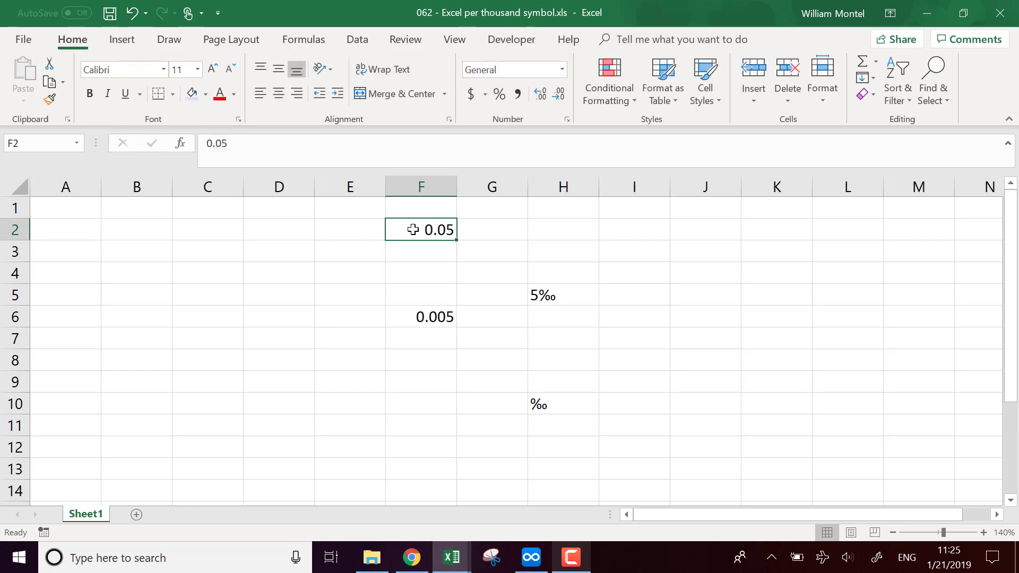
pyautogui.click(499, 95)
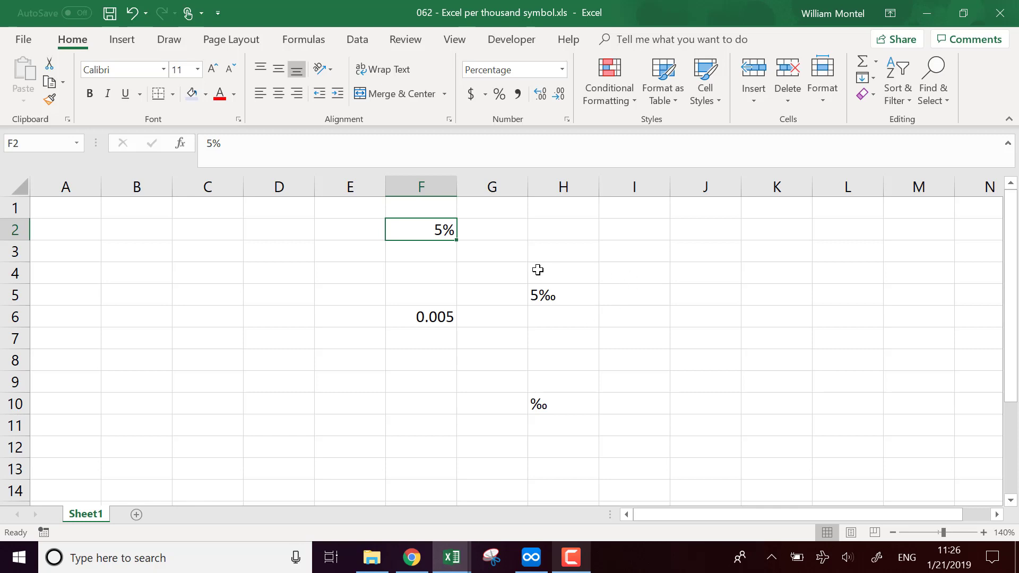
# Step: Switch F2 to Number (0.05) then to Percentage so it displays 5.00%
pyautogui.click(503, 271)
pyautogui.click(444, 230)
pyautogui.click(562, 69)
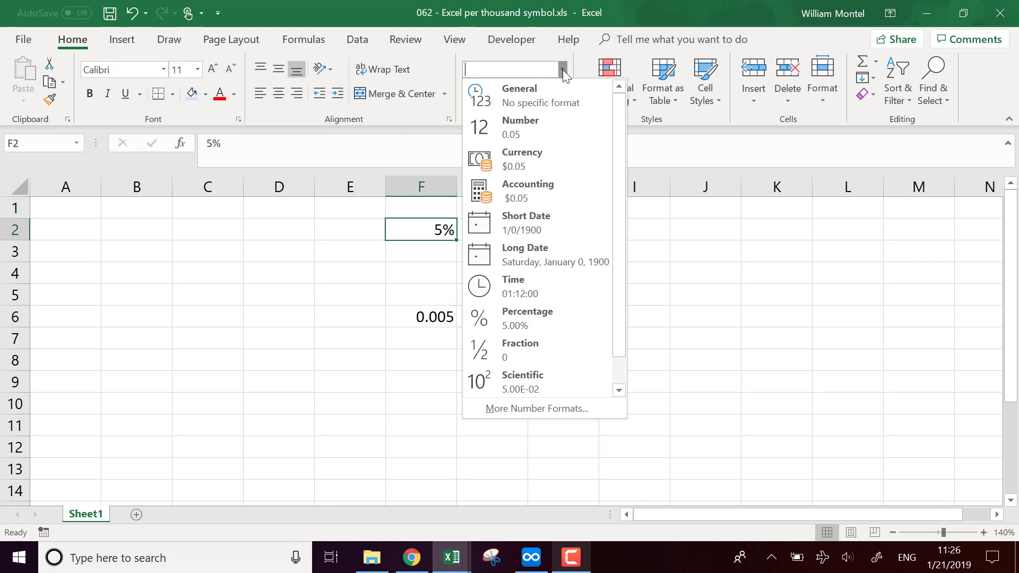
pyautogui.click(560, 122)
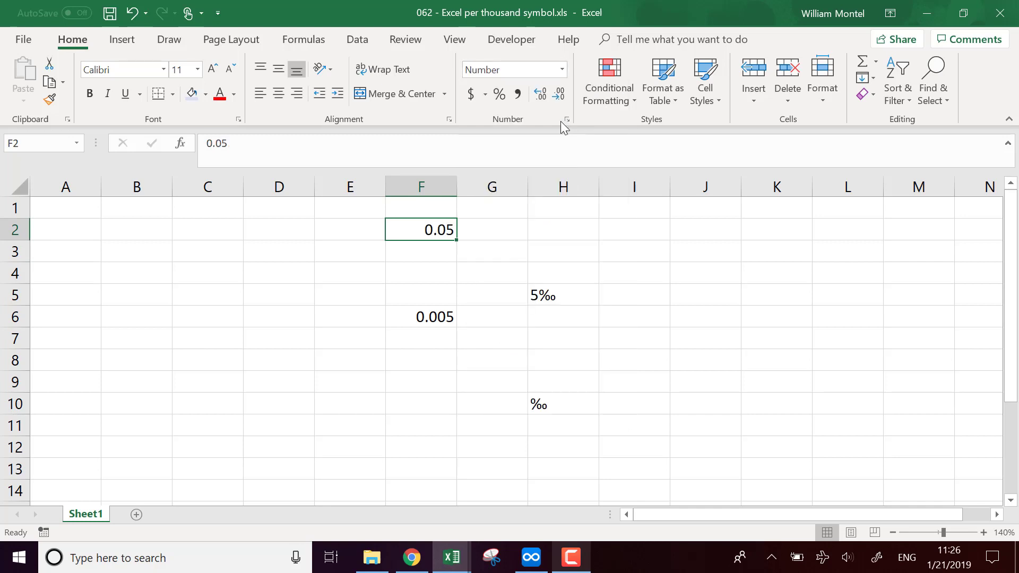
pyautogui.click(563, 70)
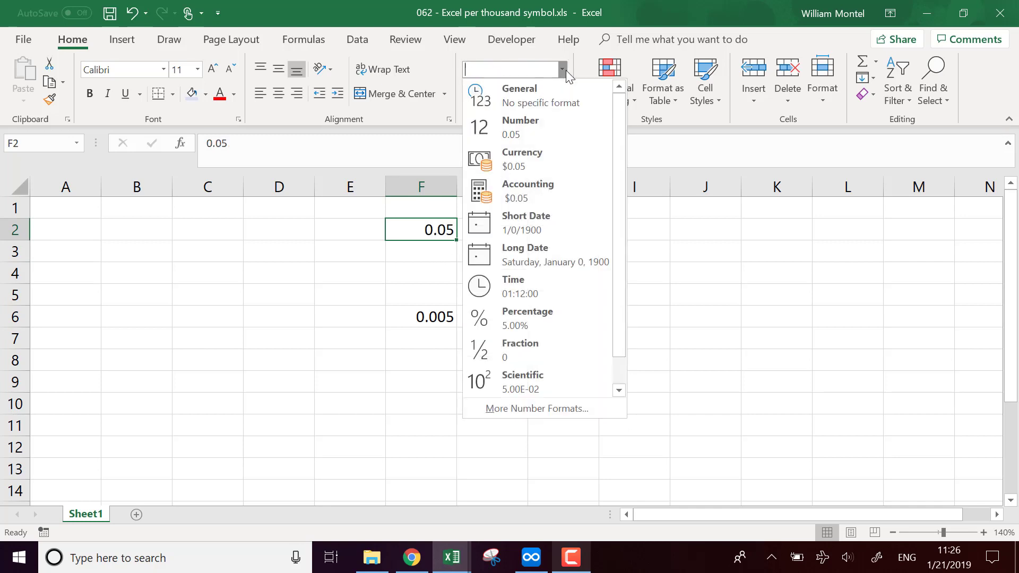
pyautogui.click(534, 323)
pyautogui.click(713, 273)
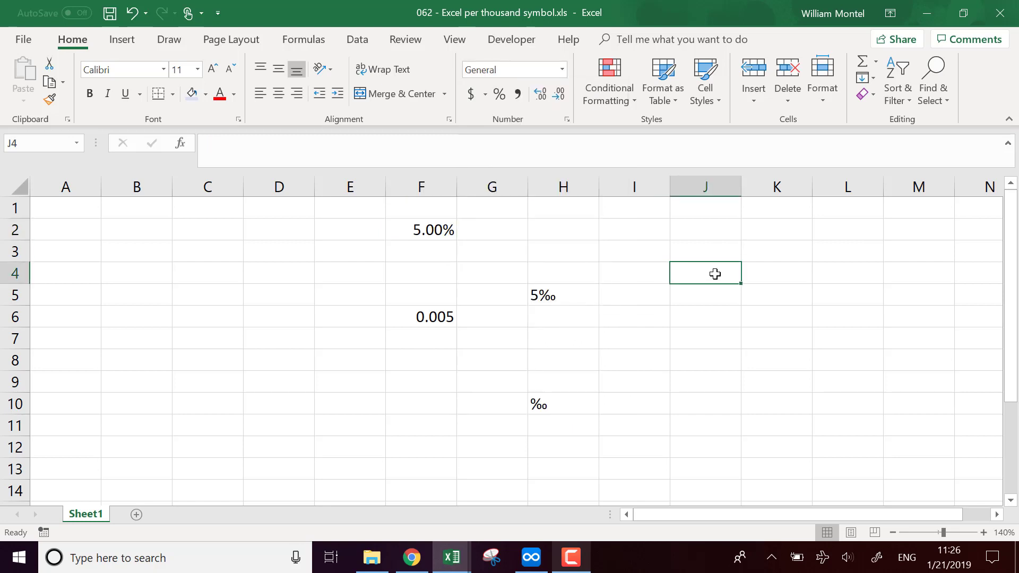
pyautogui.click(593, 294)
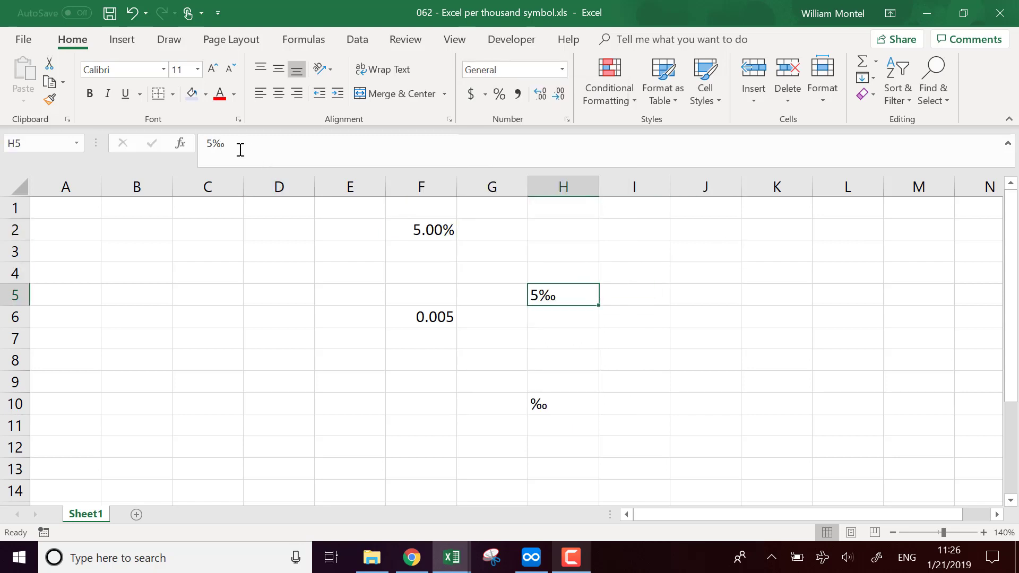
pyautogui.click(684, 318)
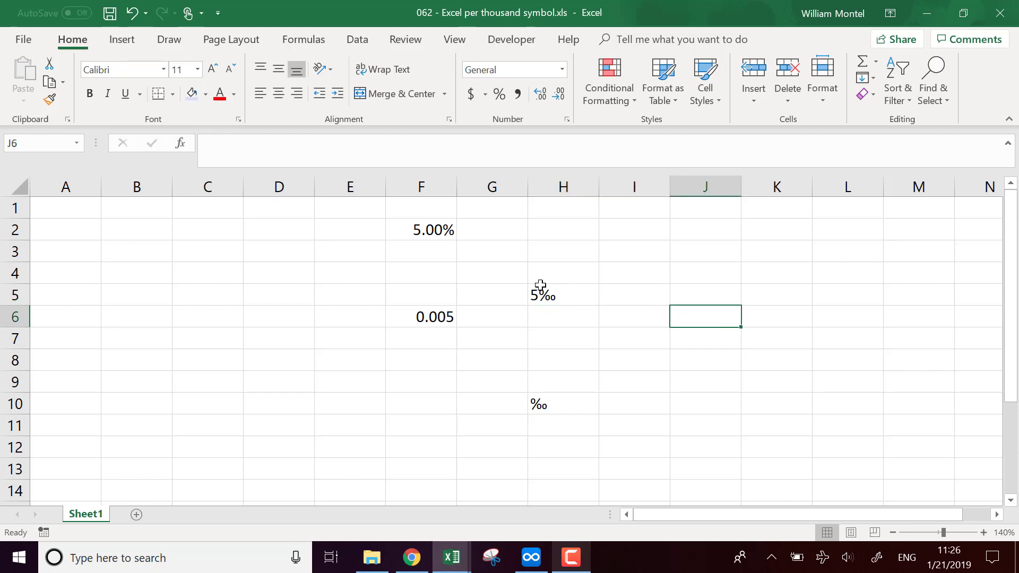
pyautogui.click(561, 287)
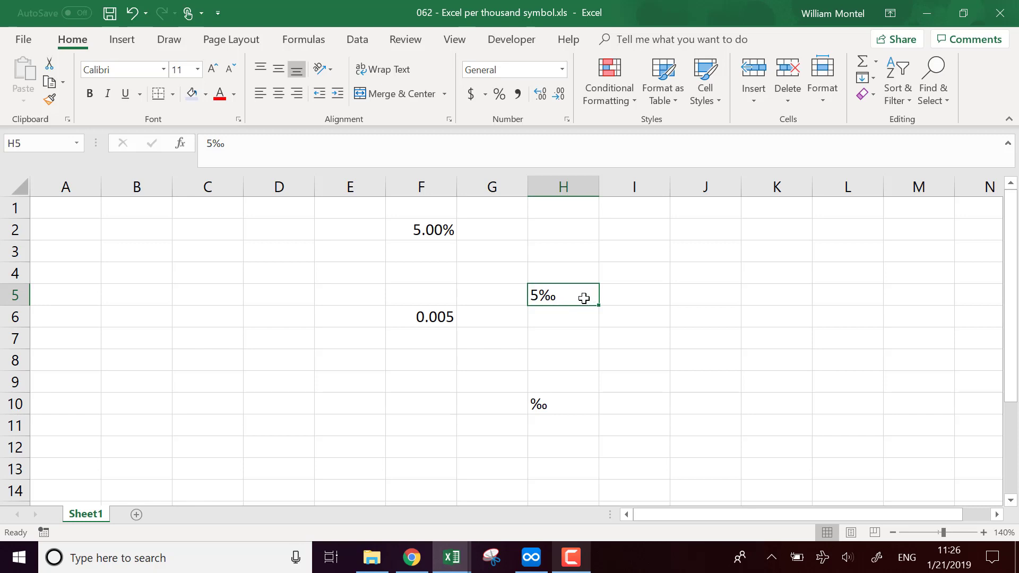
pyautogui.click(134, 228)
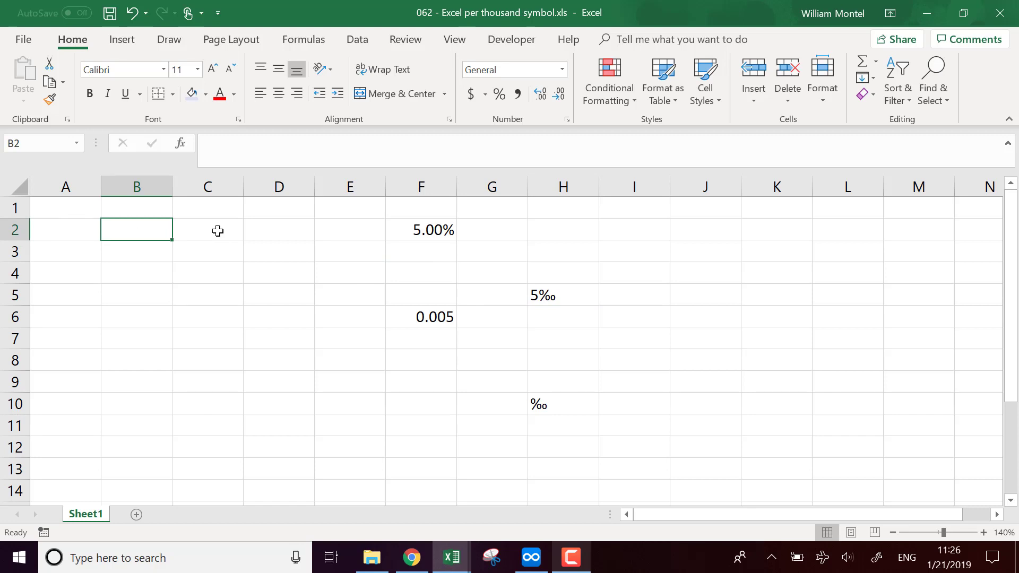
pyautogui.click(441, 315)
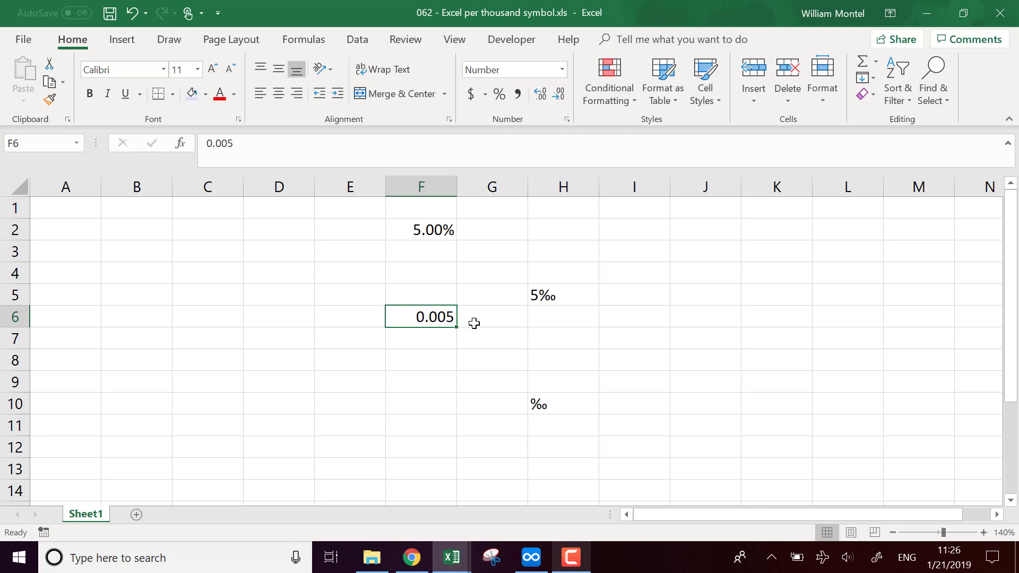
pyautogui.click(430, 340)
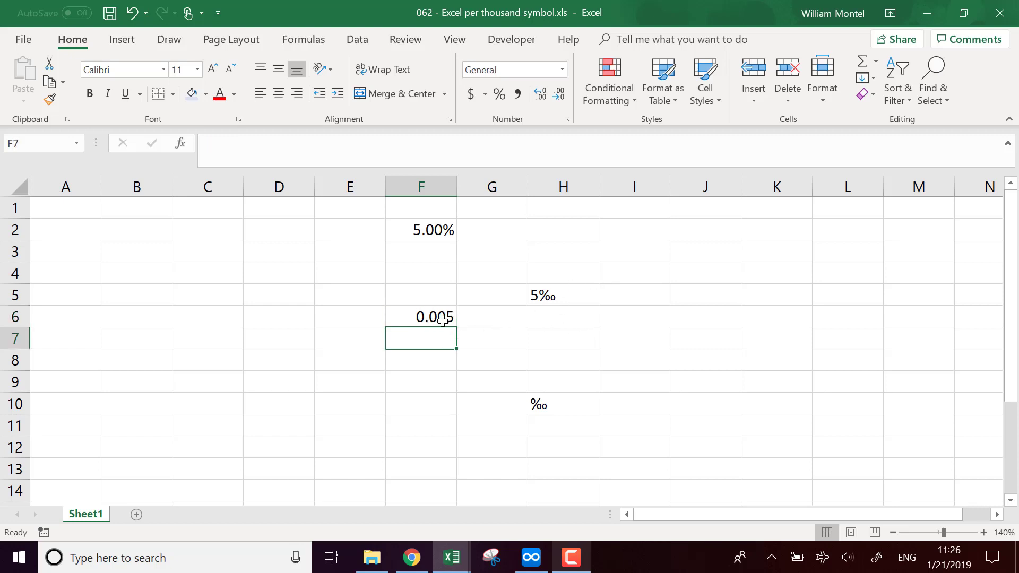
pyautogui.write('=')
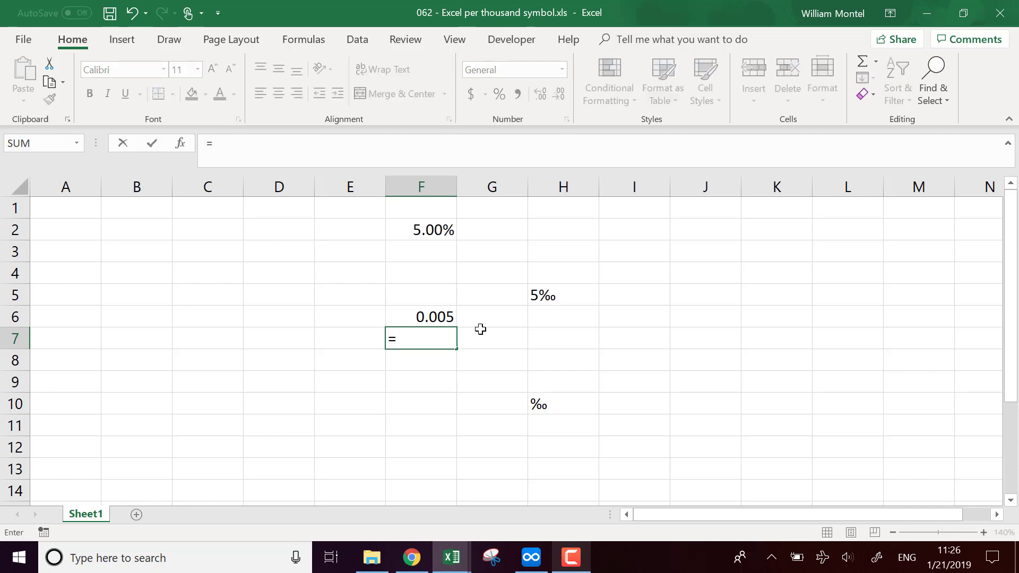
# Step: Enter =F6*1000 in F7 so it shows 5
pyautogui.press('Up')
pyautogui.write('*1')
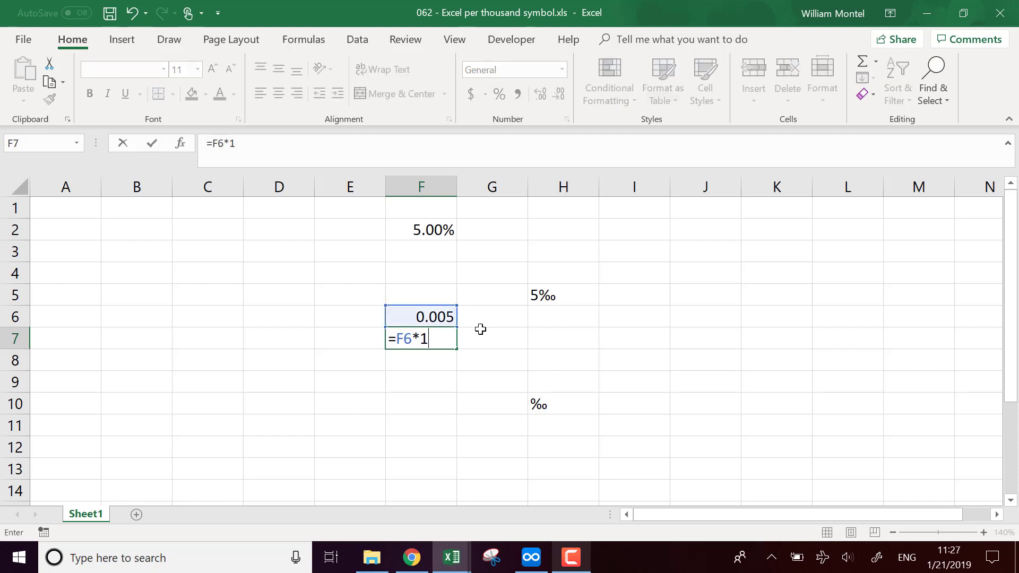
pyautogui.write('000')
pyautogui.press('Return')
pyautogui.press('Up')
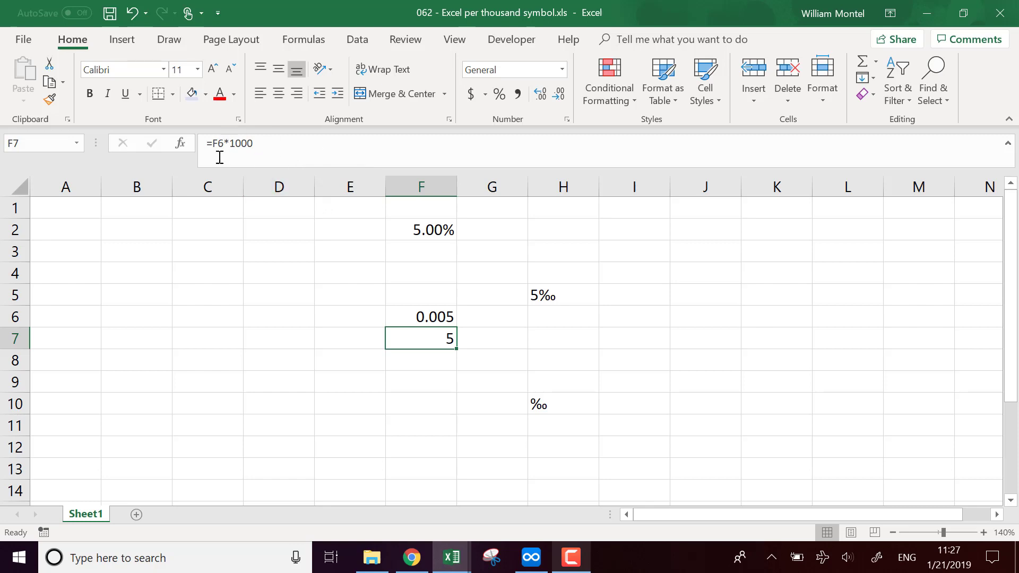
# Step: Wrap F7's formula as =TEXT(F6*1000,"0"), removing the stray 0, still showing 5
pyautogui.click(212, 143)
pyautogui.write('t')
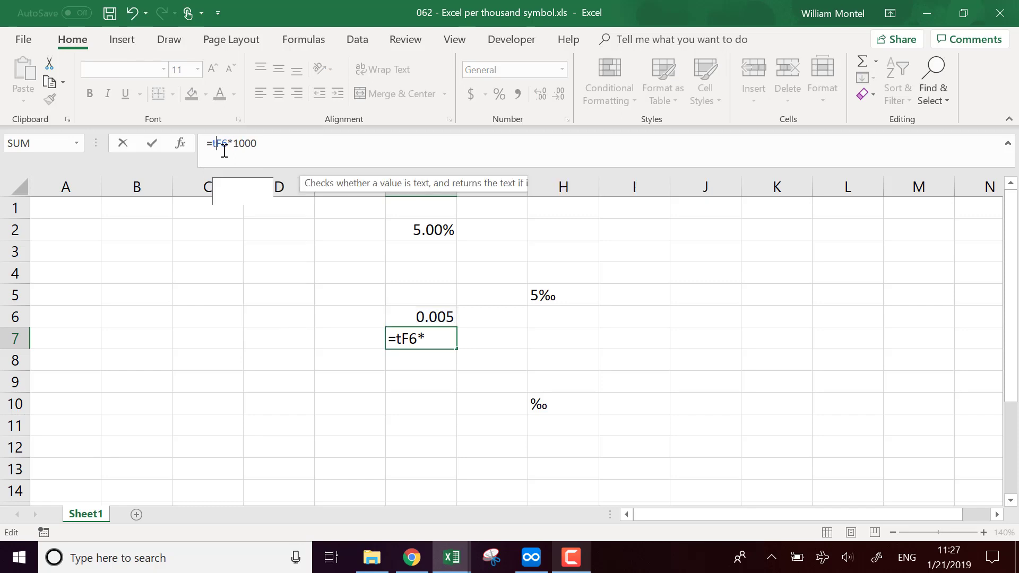
pyautogui.write('ext(')
pyautogui.click(331, 151)
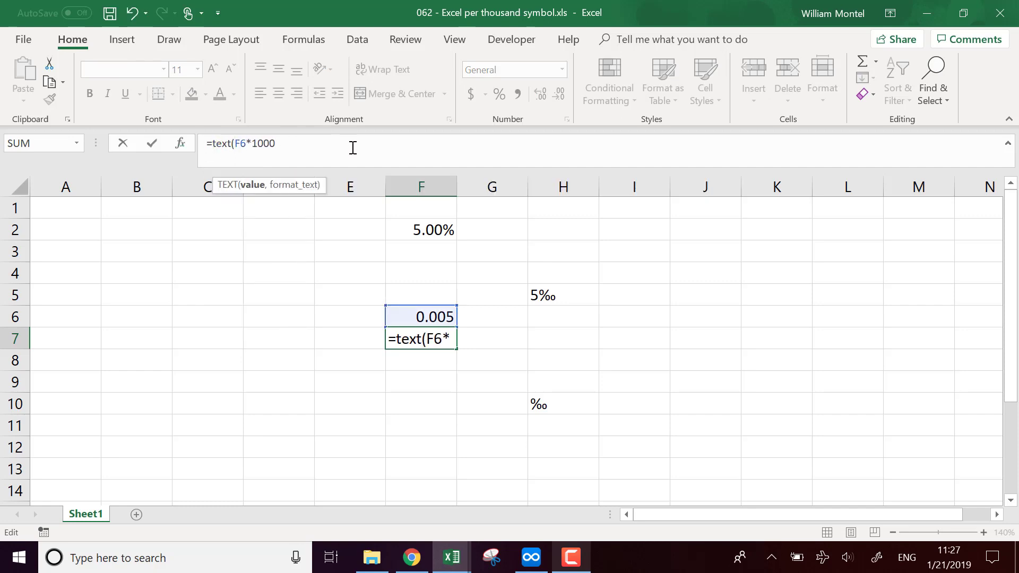
pyautogui.write(',')
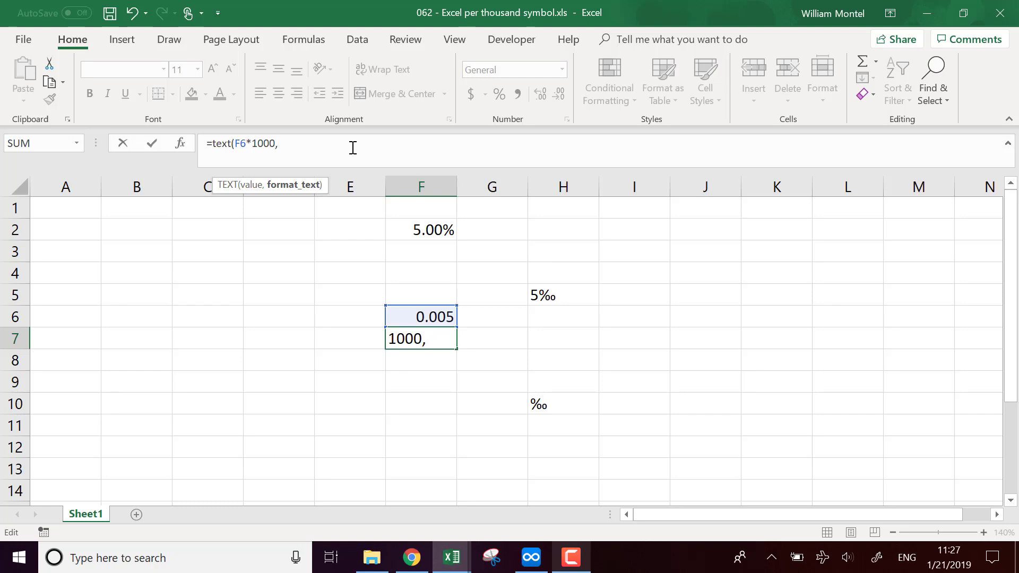
pyautogui.write('0')
pyautogui.press('BackSpace')
pyautogui.write('0")')
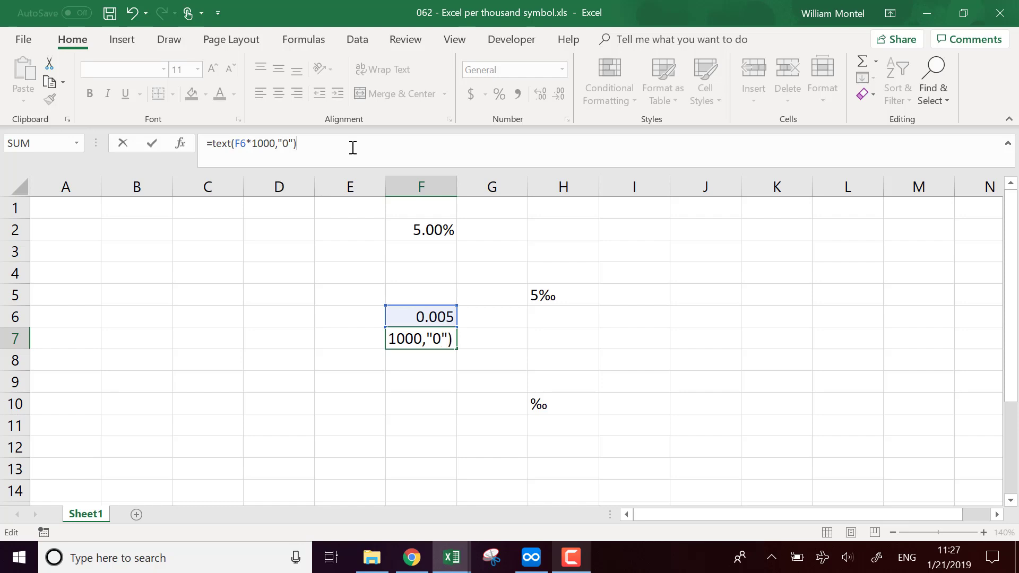
pyautogui.press('Return')
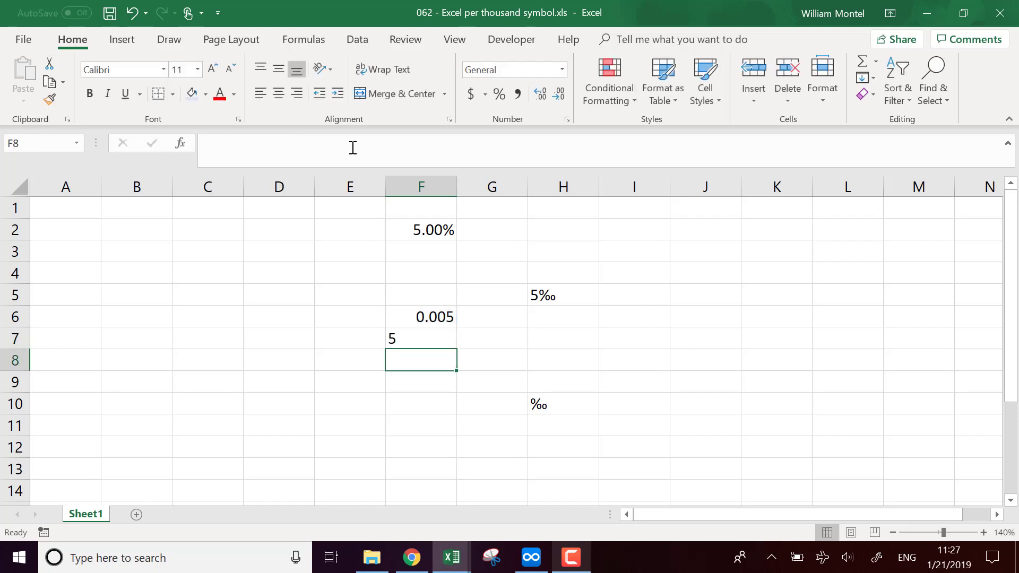
# Step: Append &CHAR(137) to F7's TEXT formula so it displays 5‰
pyautogui.click(430, 338)
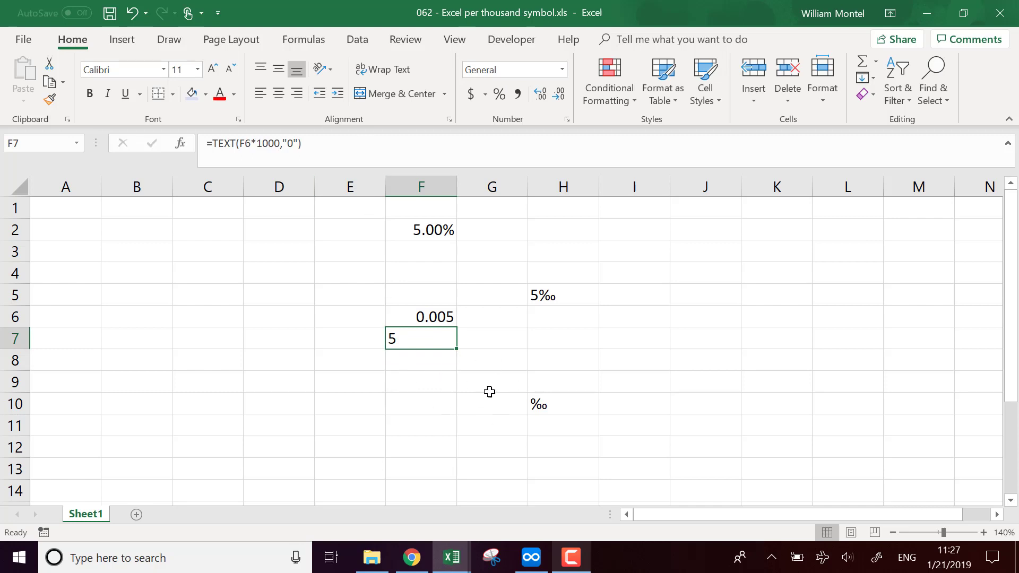
pyautogui.click(362, 148)
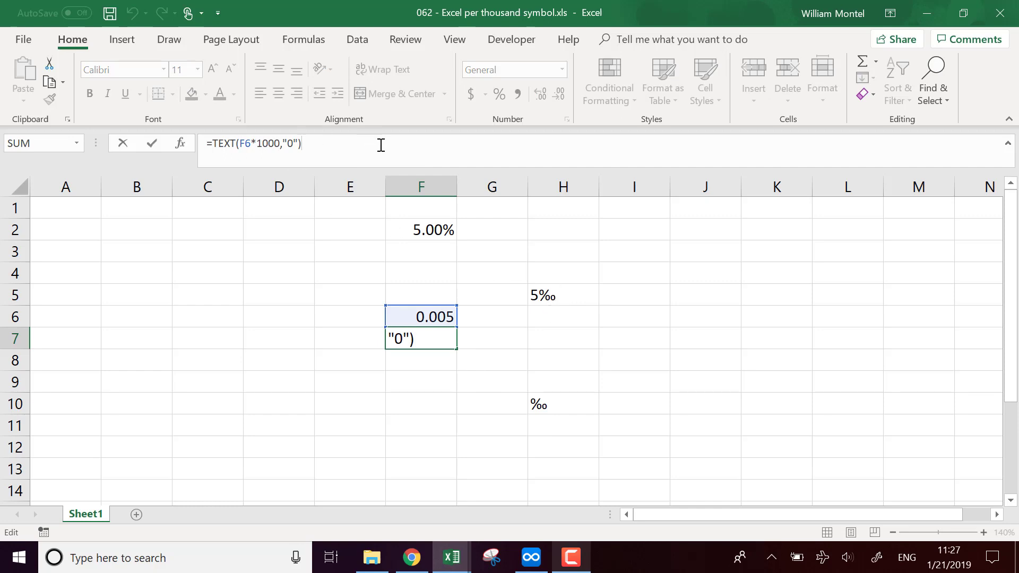
pyautogui.write('&')
pyautogui.write('char')
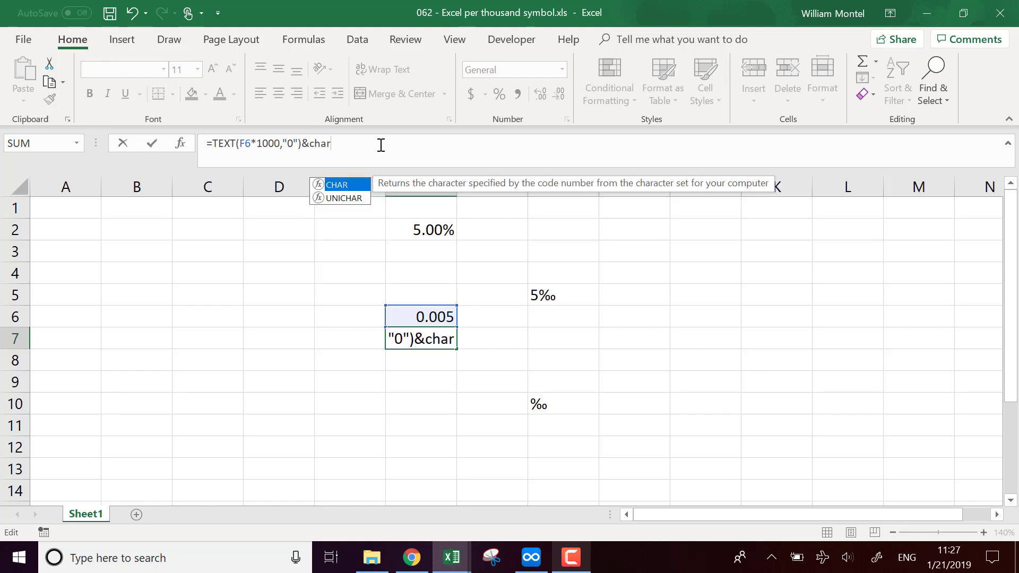
pyautogui.write('(')
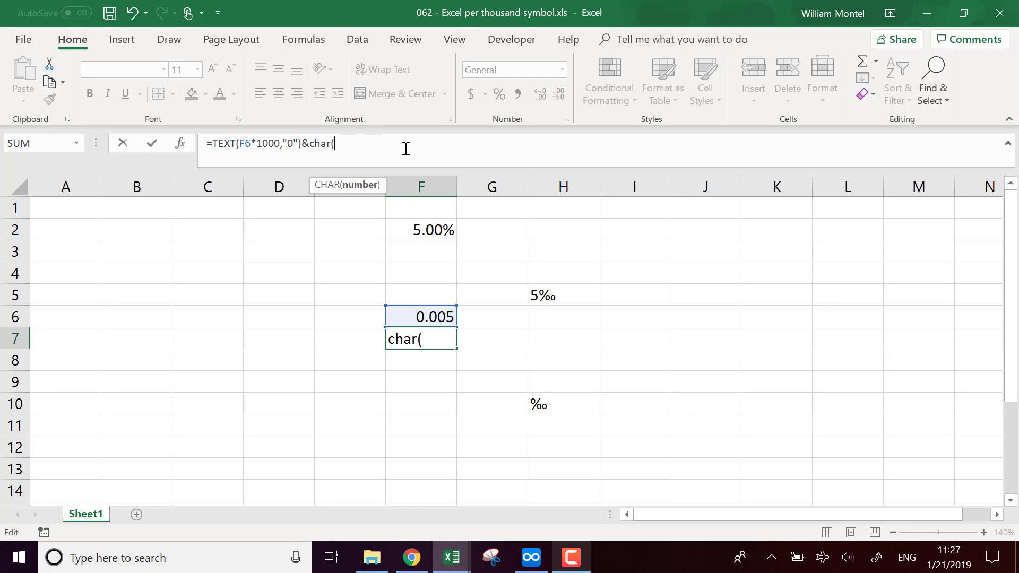
pyautogui.write('137')
pyautogui.write(')')
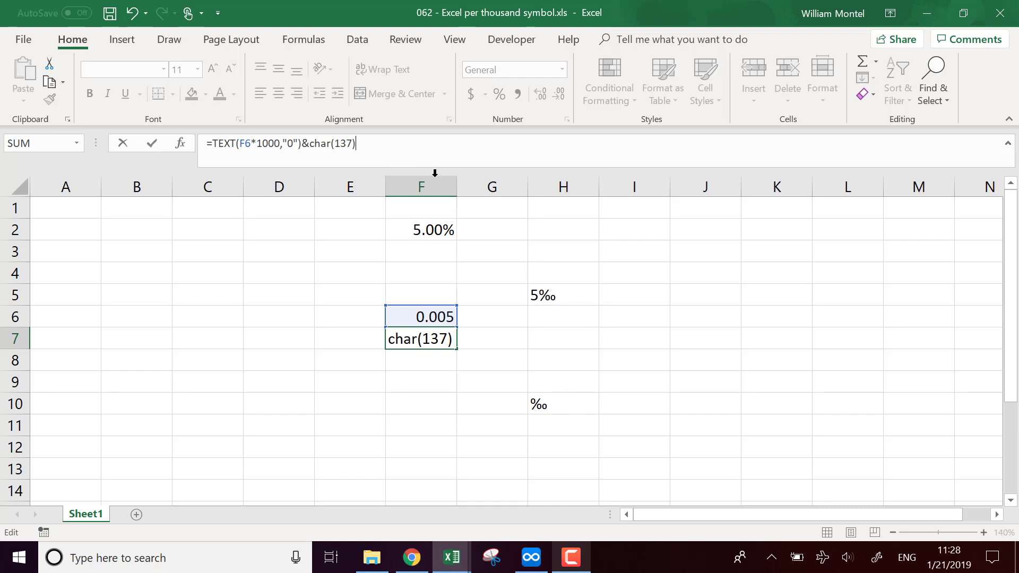
pyautogui.moveTo(314, 143); pyautogui.dragTo(387, 142)
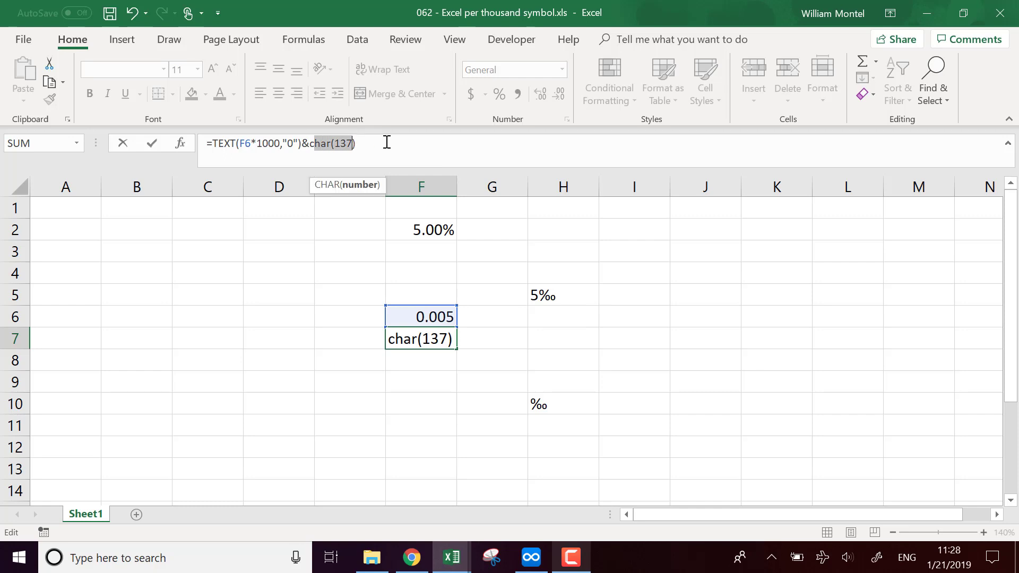
pyautogui.click(387, 143)
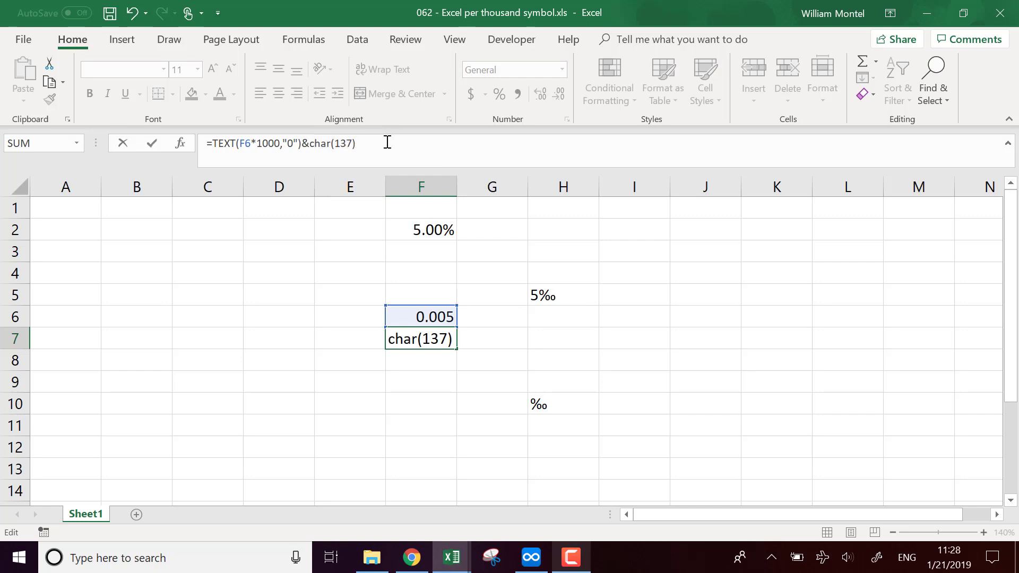
pyautogui.press('Return')
# Step: Review F7's finished formula and its source value 0.005 in F6
pyautogui.click(441, 342)
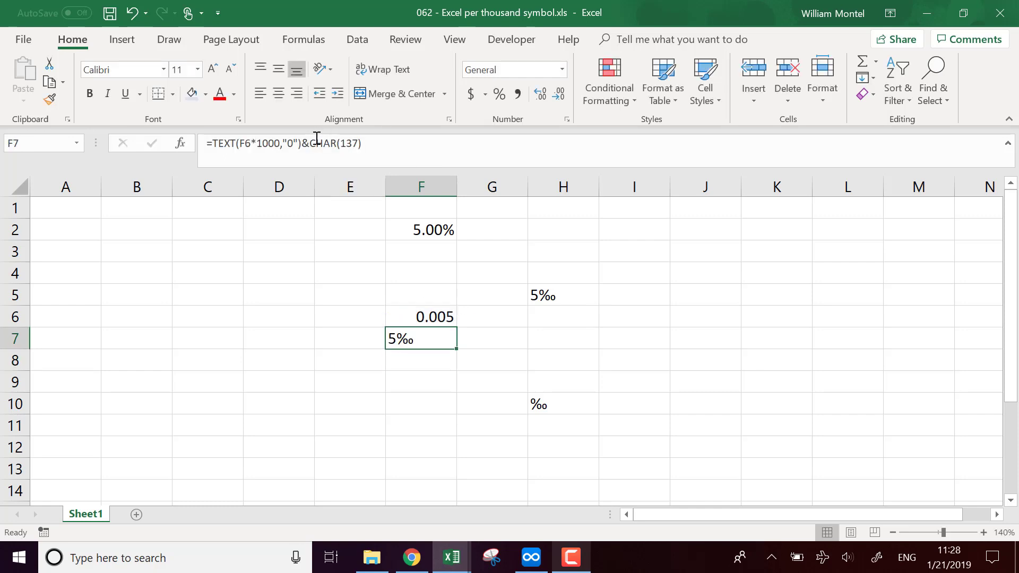
pyautogui.click(454, 316)
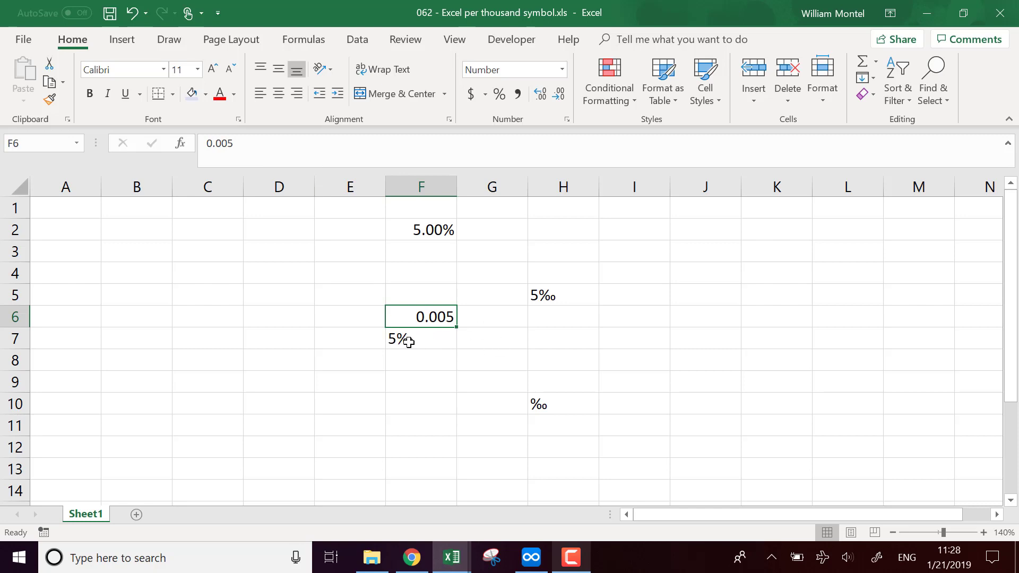
pyautogui.click(439, 341)
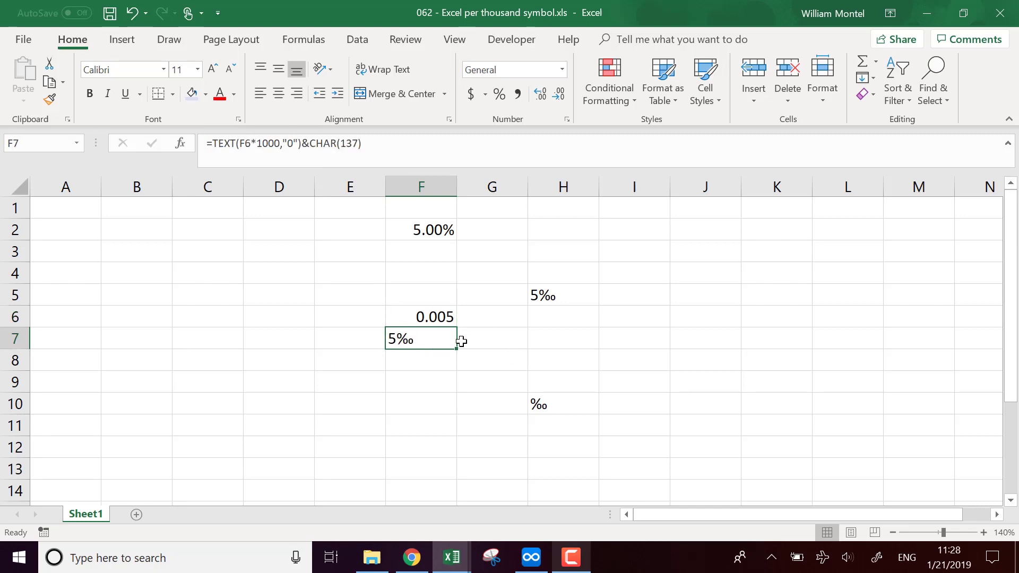
pyautogui.click(601, 347)
# Step: Shade cell F7 with a light blue fill
pyautogui.click(427, 335)
pyautogui.click(191, 92)
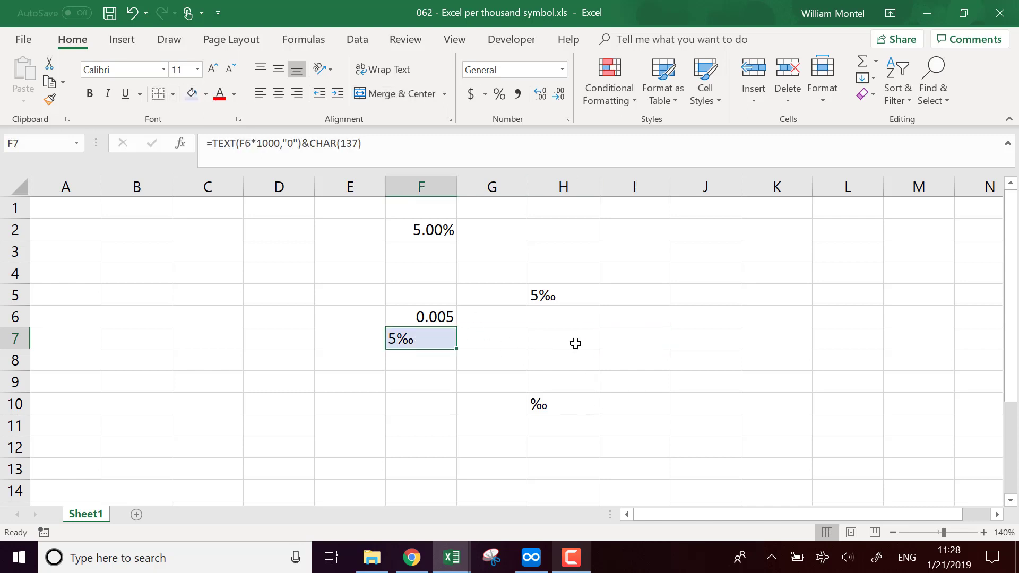
pyautogui.click(619, 356)
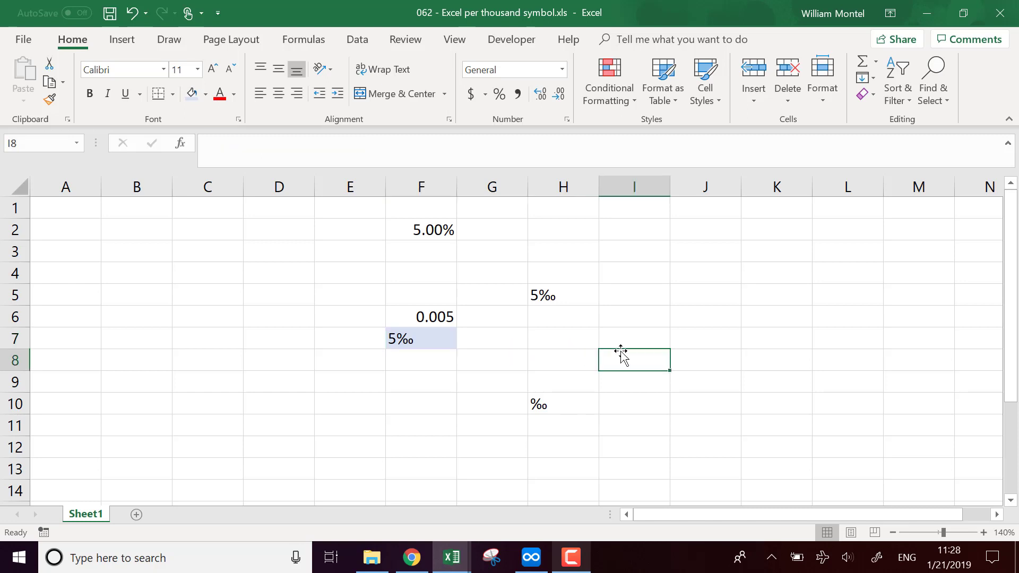